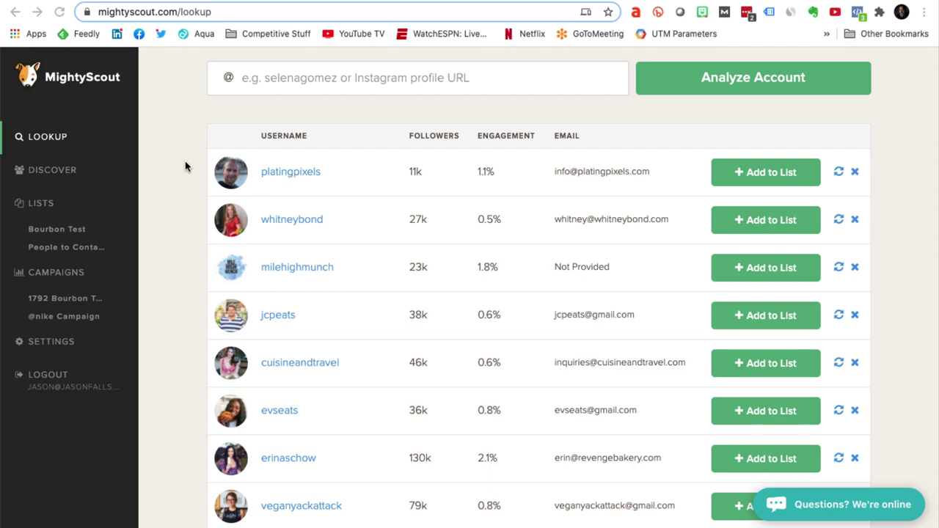
Step: Analyze the platingpixels account to see its stats
scroll(251, 167, down, 4)
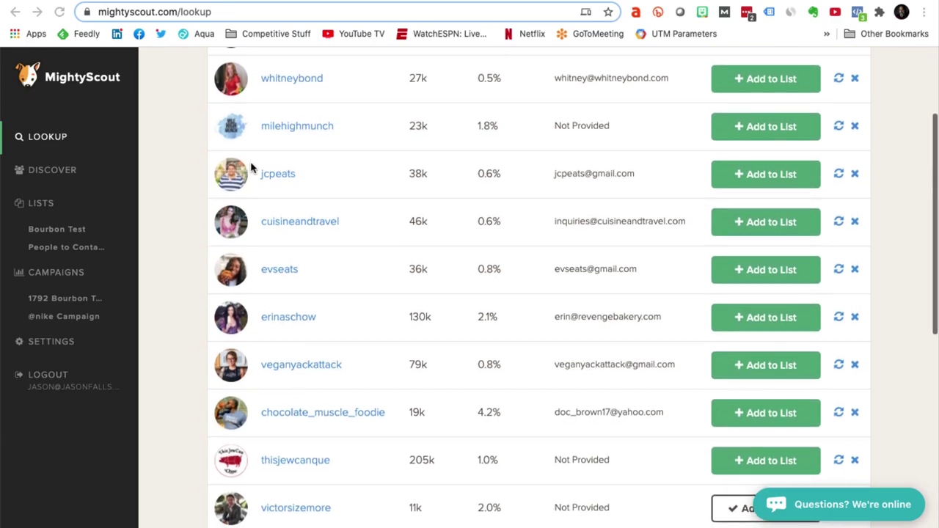
scroll(252, 167, up, 4)
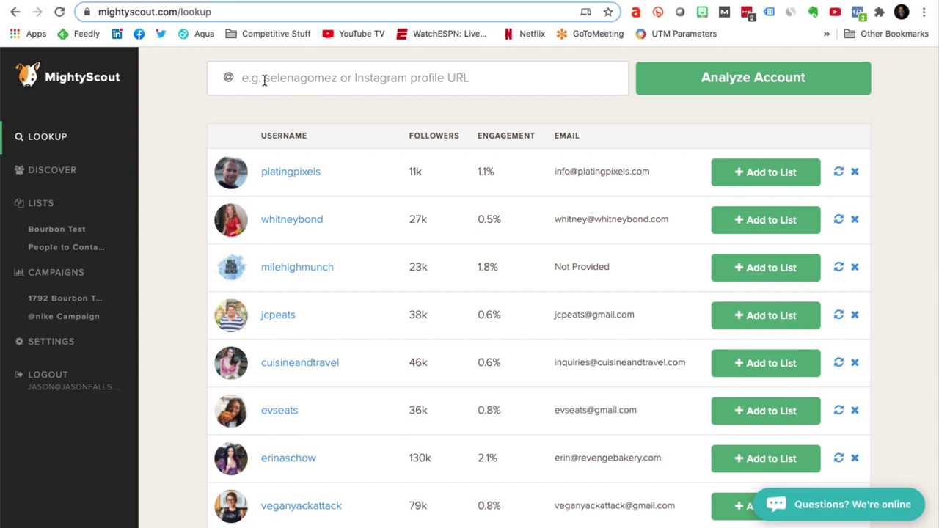
click(265, 81)
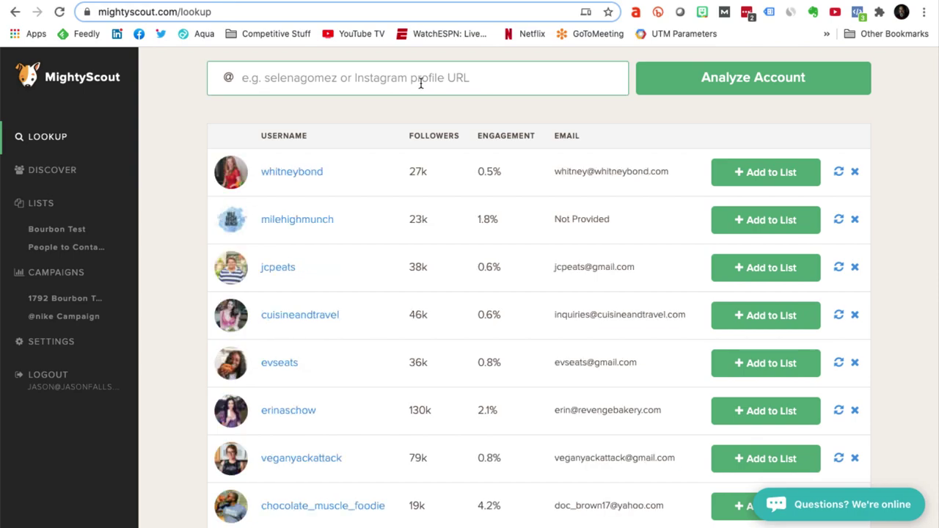
text(platingpixels)
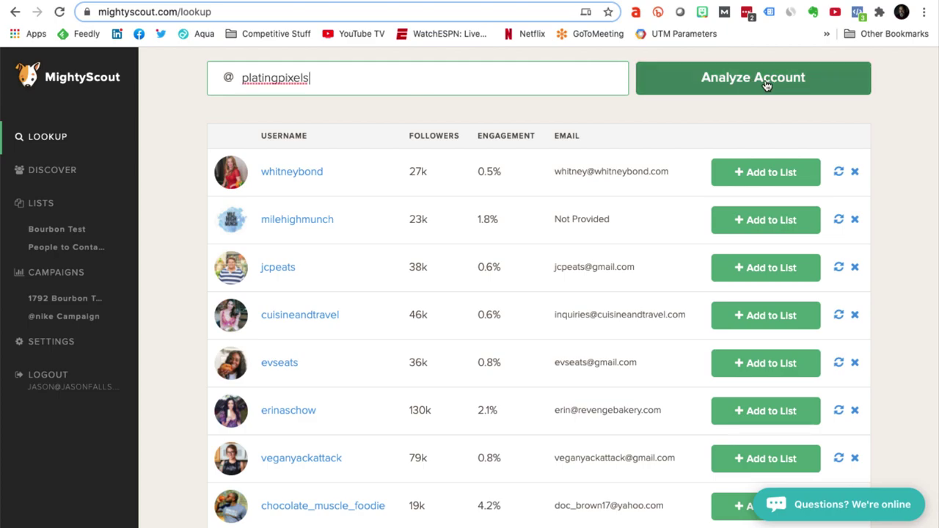
click(767, 84)
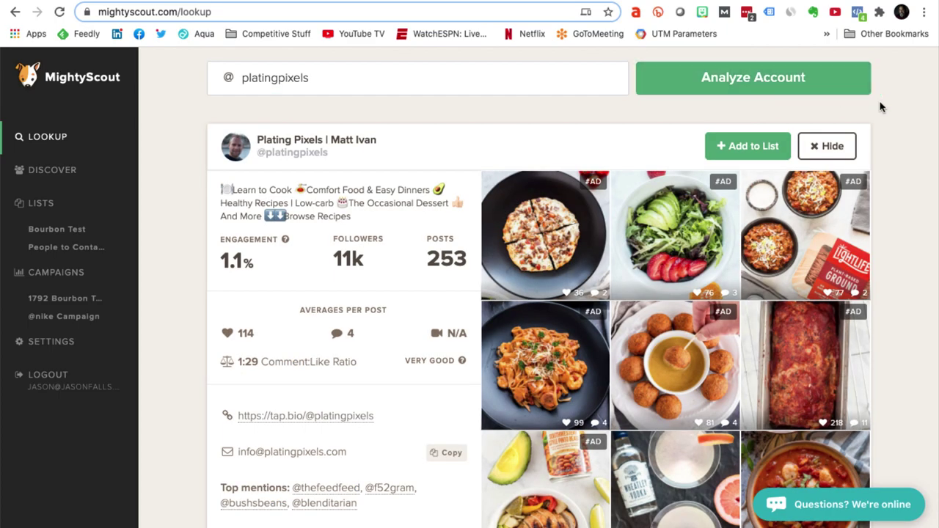
Step: Create a new list named 'Fall Campaign' and add platingpixels to it
scroll(884, 115, down, 2)
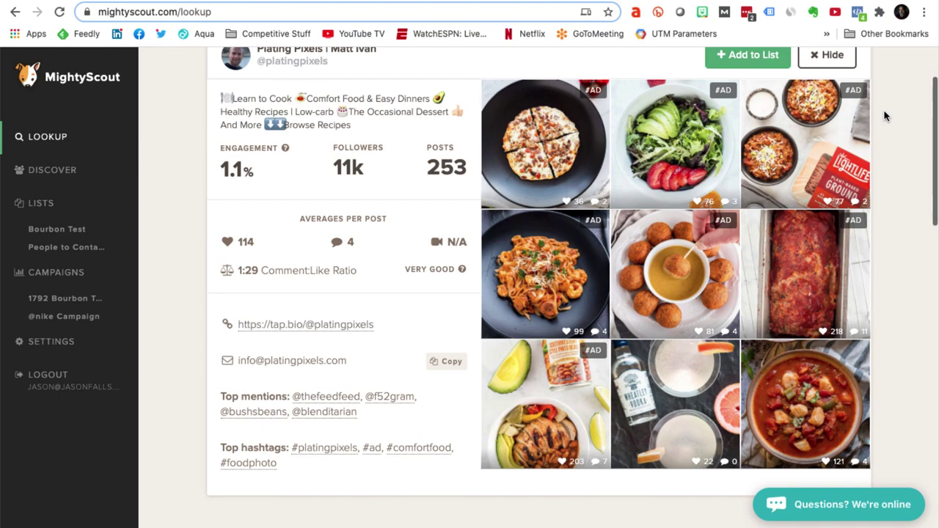
scroll(830, 94, down, 10)
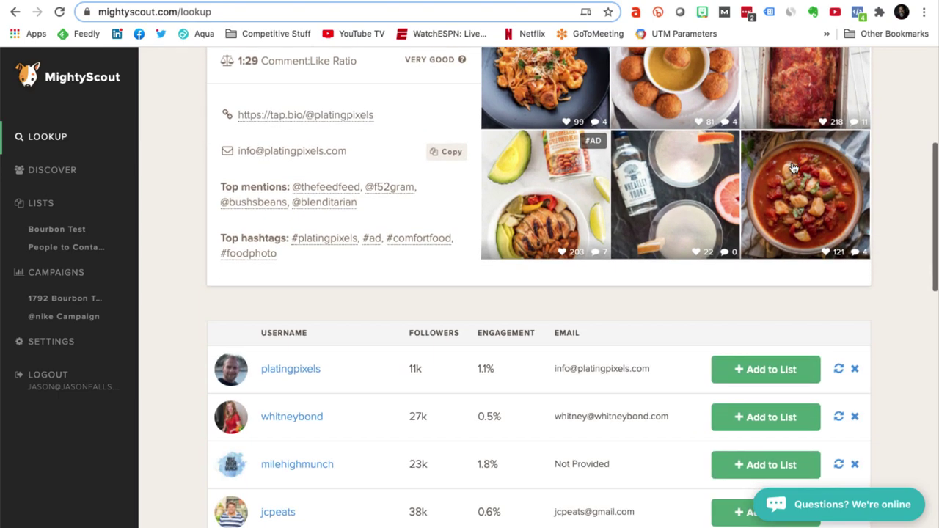
scroll(783, 143, down, 1)
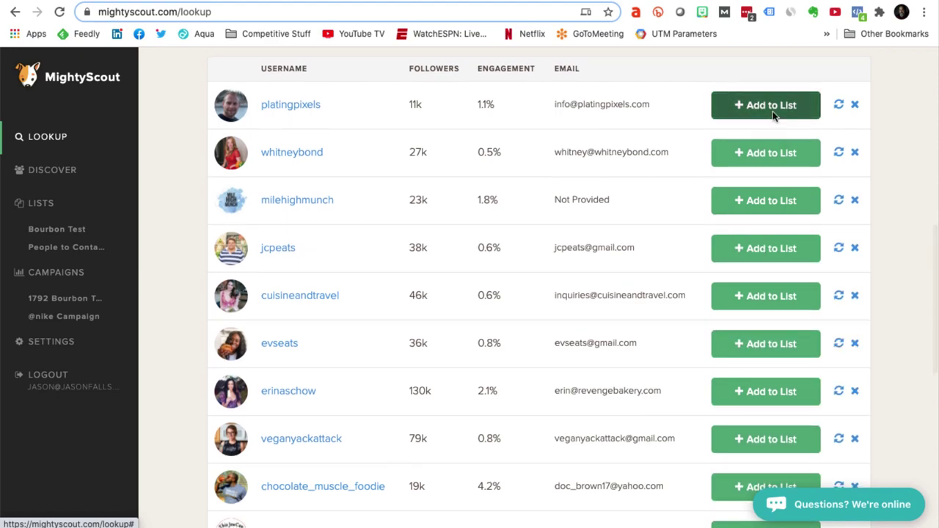
click(772, 111)
text(Fall Campaign)
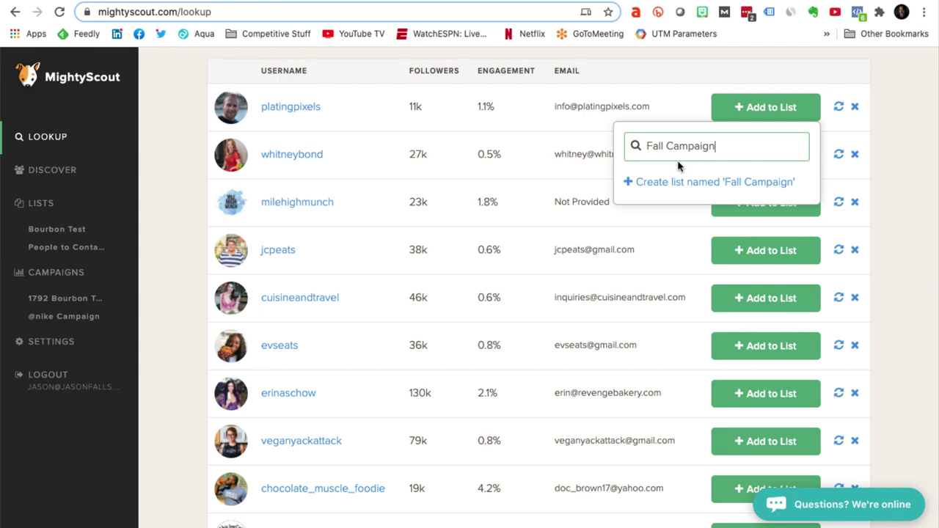
click(680, 183)
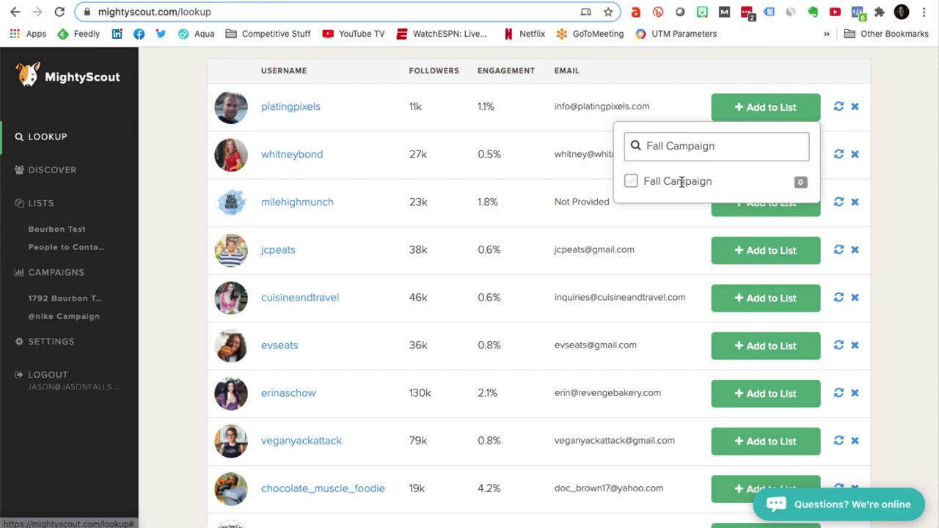
click(632, 183)
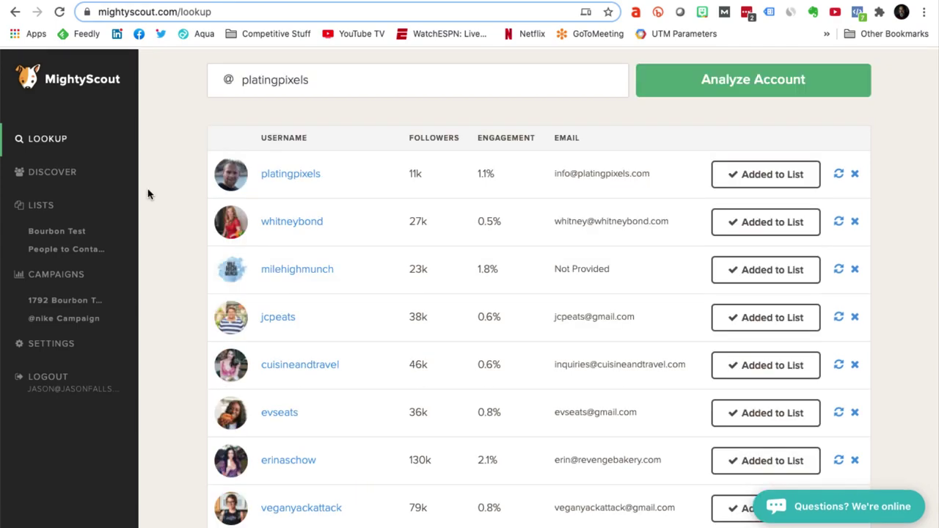
Step: Open the Fall Campaign list and browse its 10 influencer profiles (614k reach, 7668 engagements)
click(38, 206)
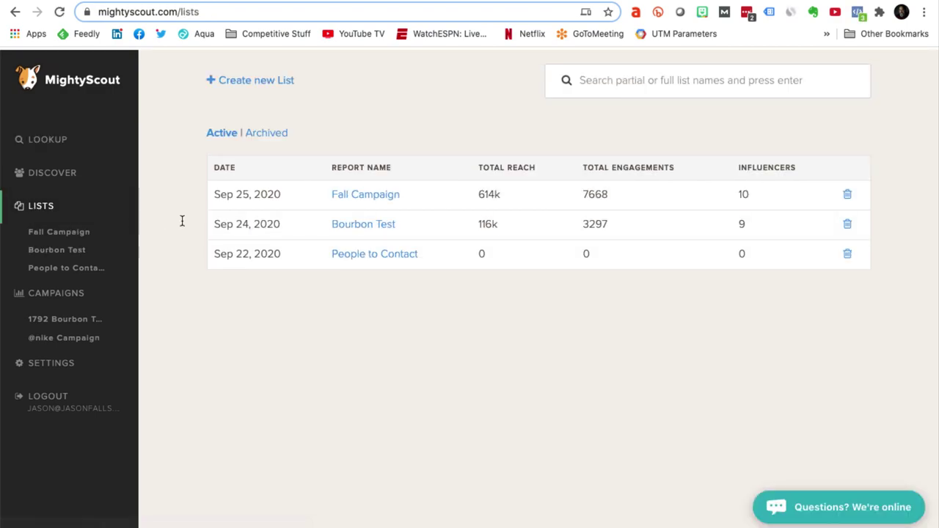
click(383, 202)
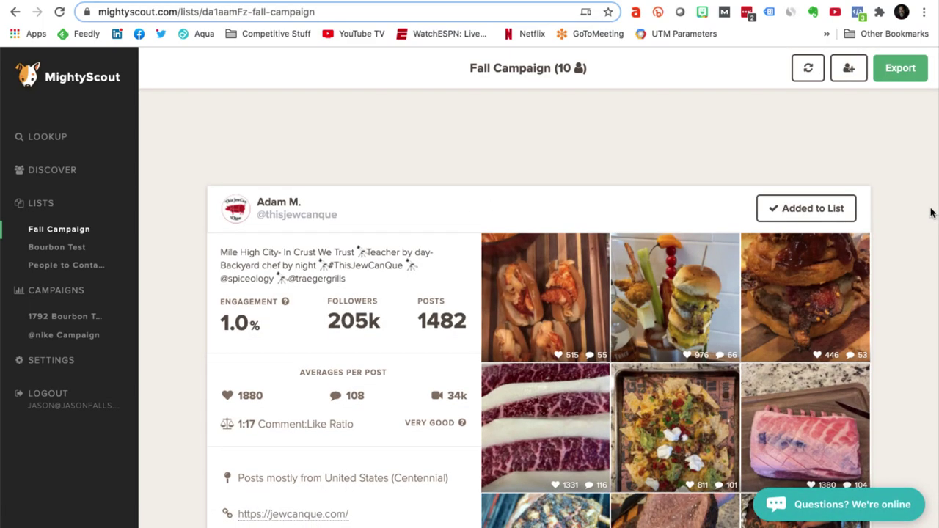
scroll(922, 213, down, 3)
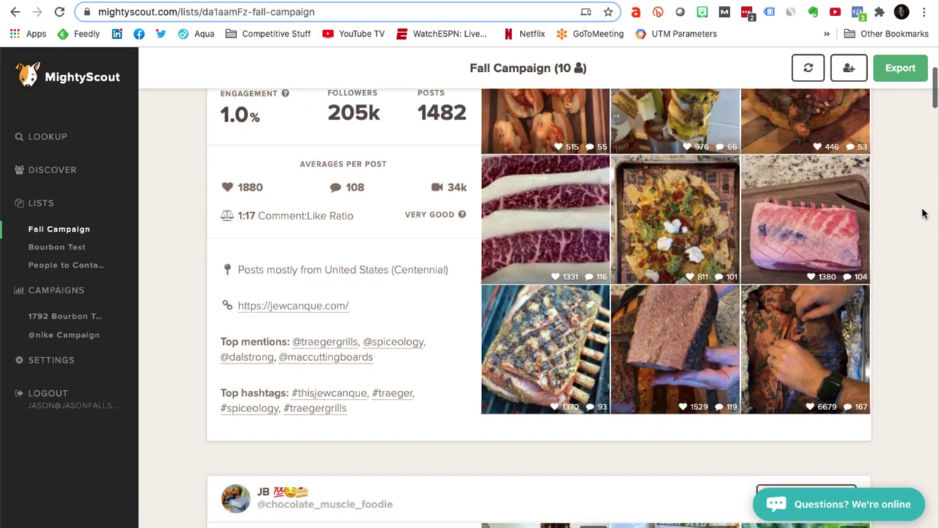
scroll(922, 213, down, 4)
scroll(923, 214, down, 2)
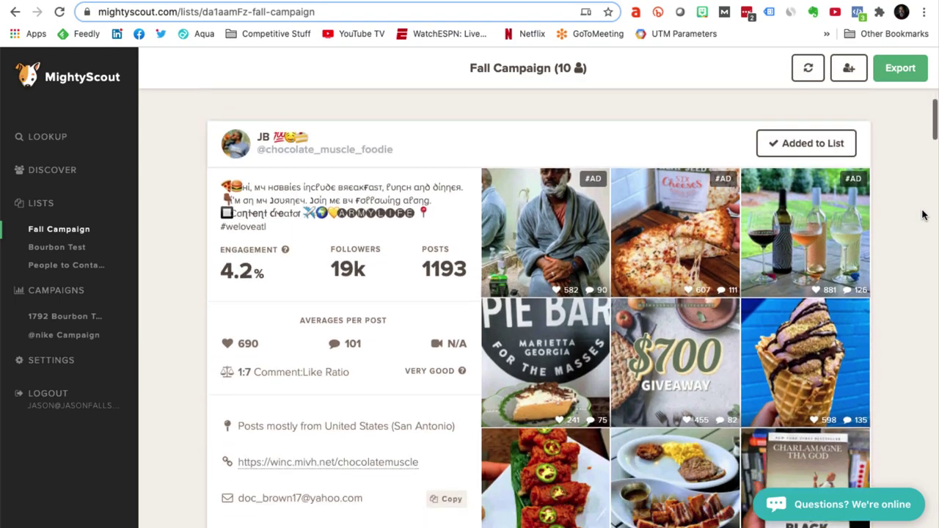
scroll(923, 215, down, 6)
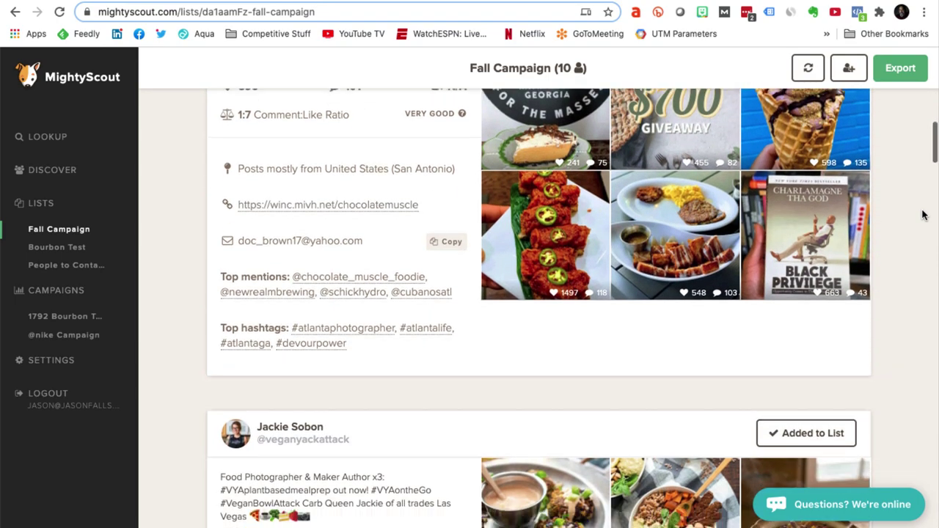
scroll(923, 214, down, 2)
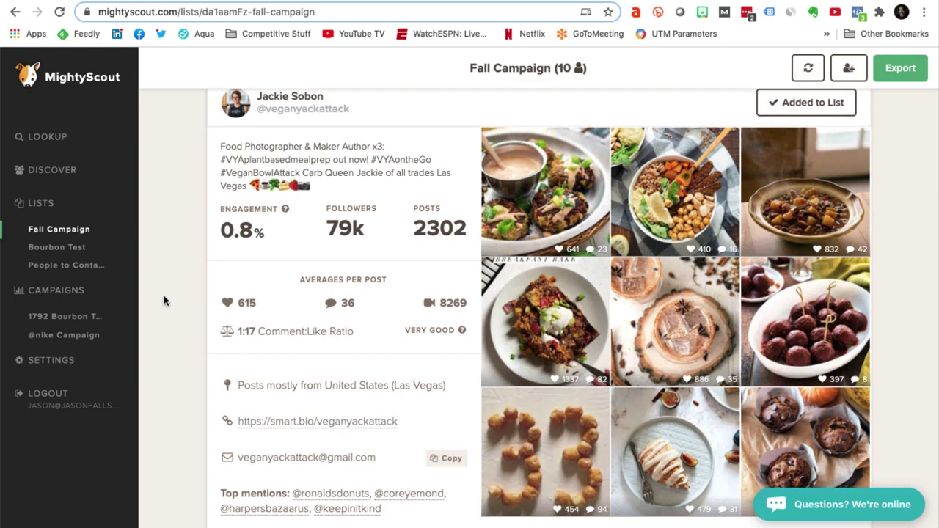
click(42, 293)
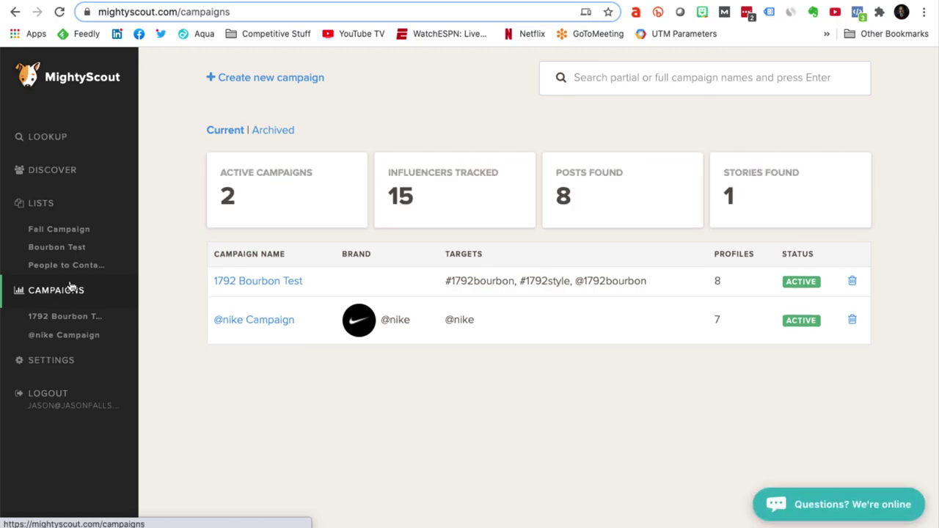
click(268, 80)
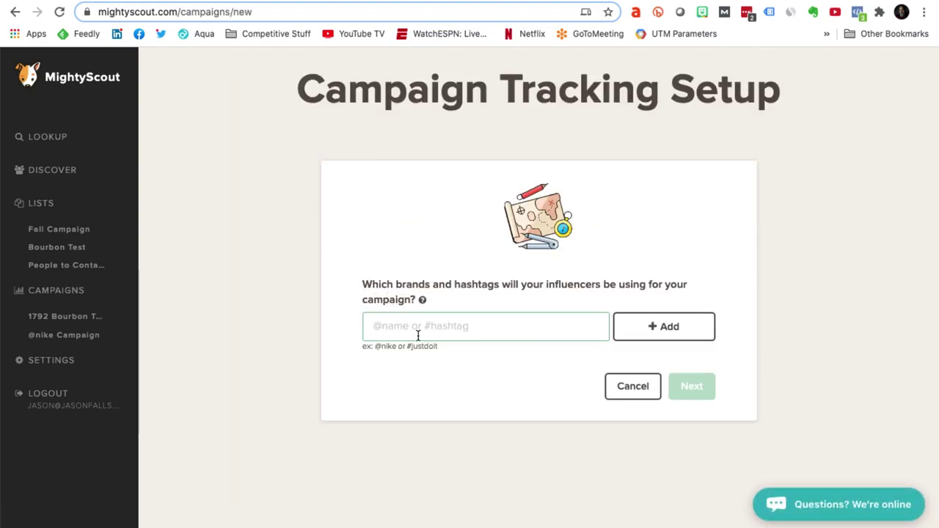
text(@wheatleyv)
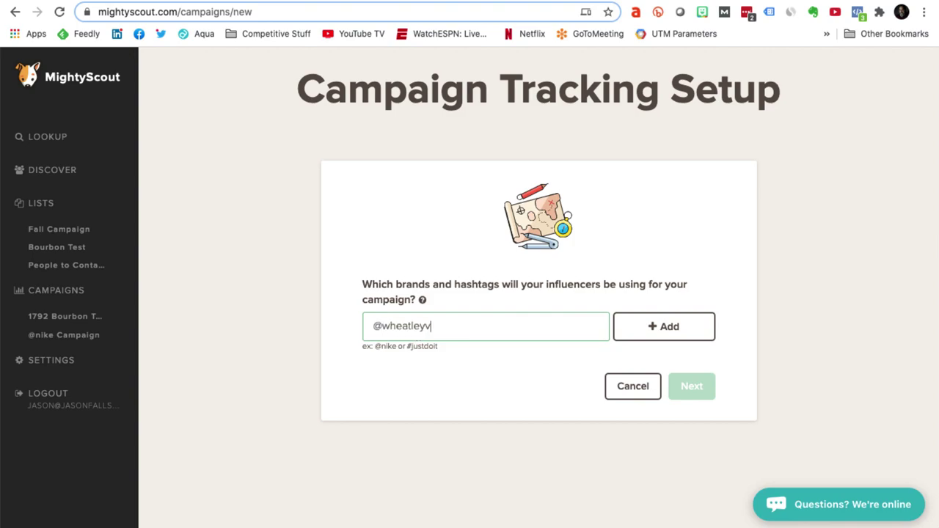
text(odka)
click(649, 331)
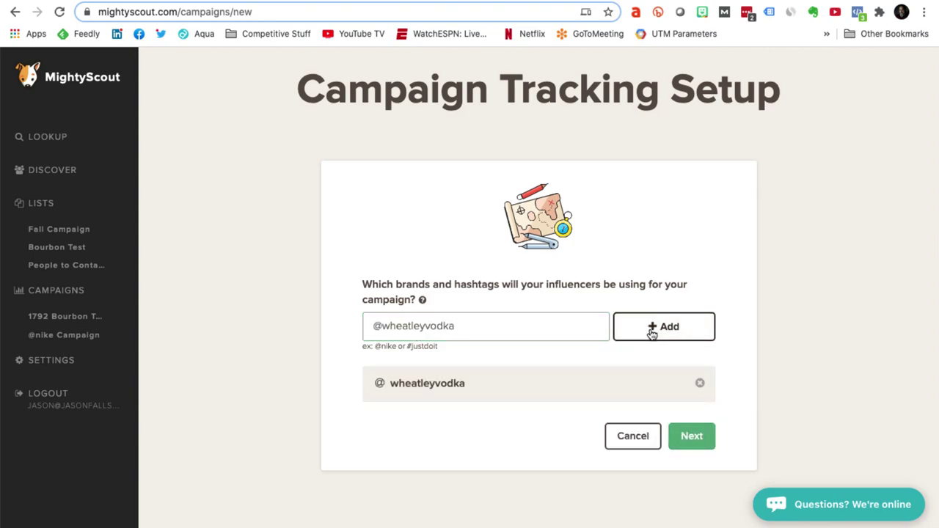
Step: Add #wheatleyvodka as a tracked hashtag and continue to the influencer step
double_click(432, 329)
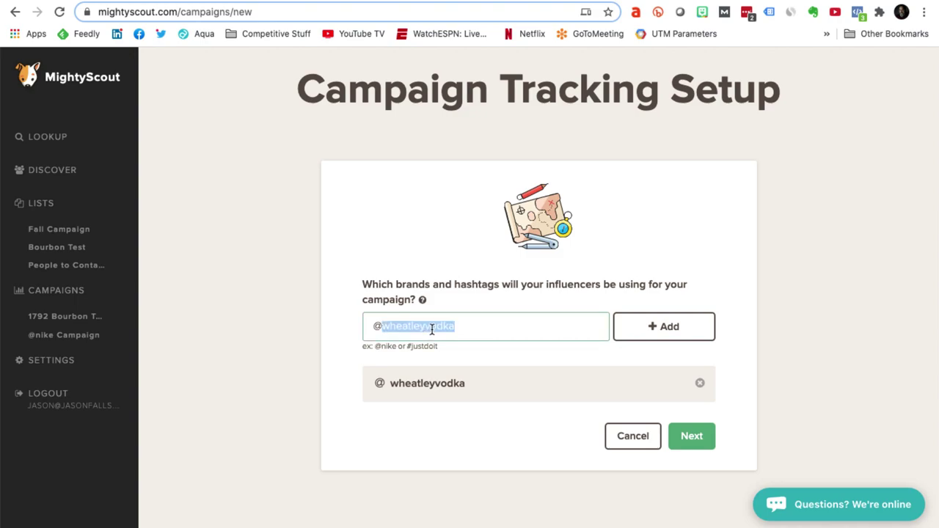
key(shift+Home)
text(#)
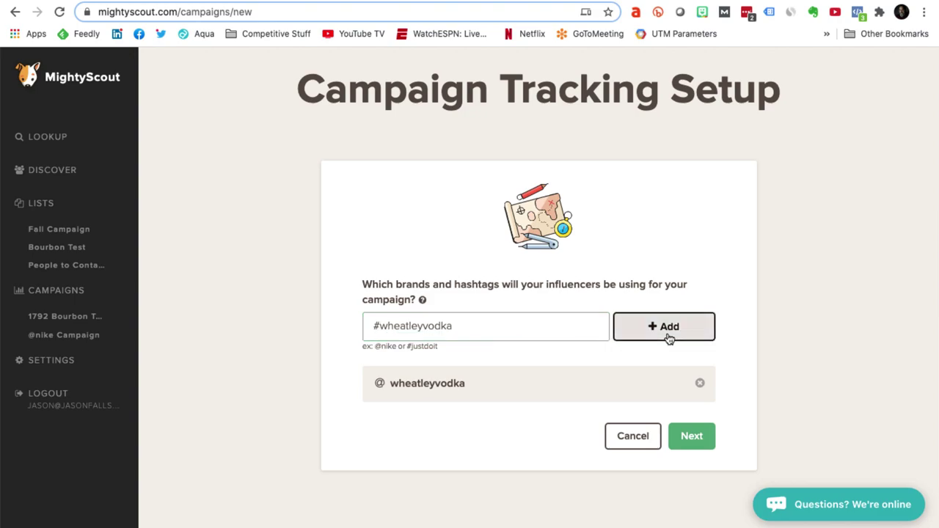
click(667, 330)
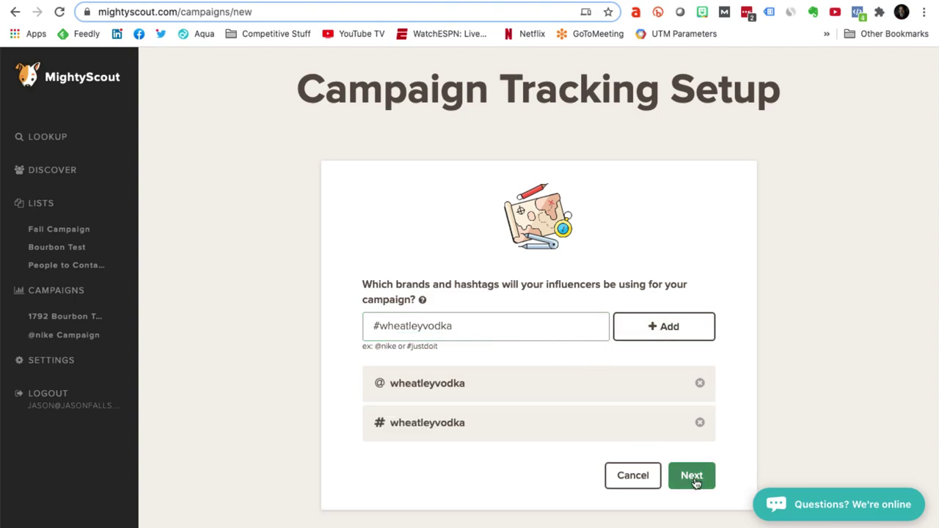
click(692, 477)
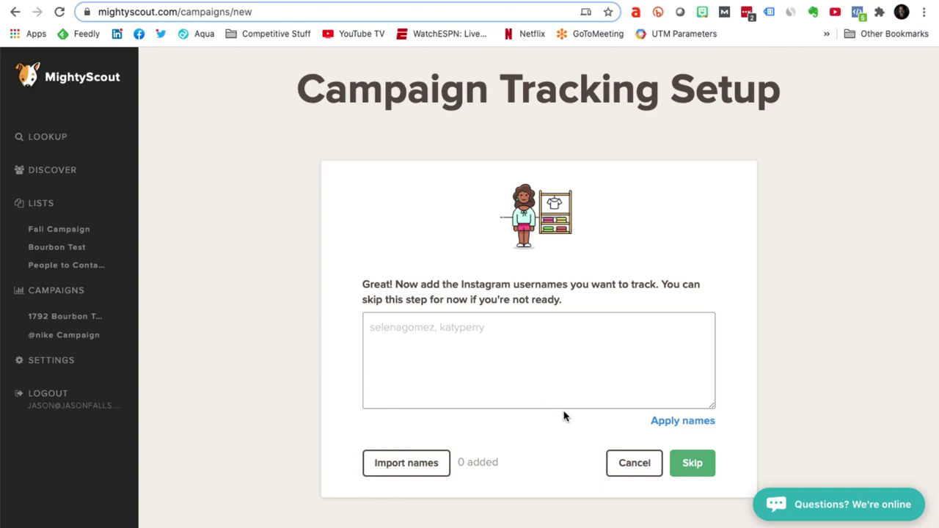
Step: Import the 10 influencers from the Fall Campaign list into the campaign
click(422, 467)
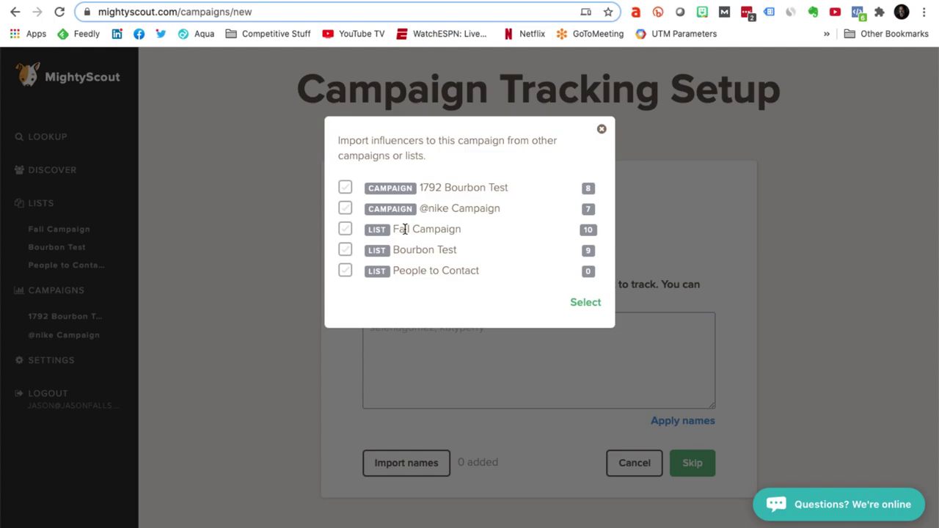
click(344, 230)
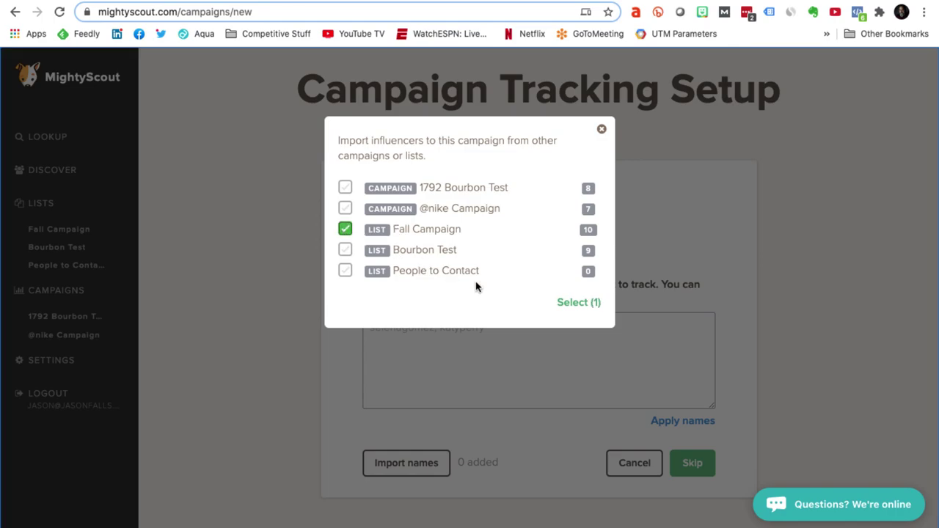
click(576, 307)
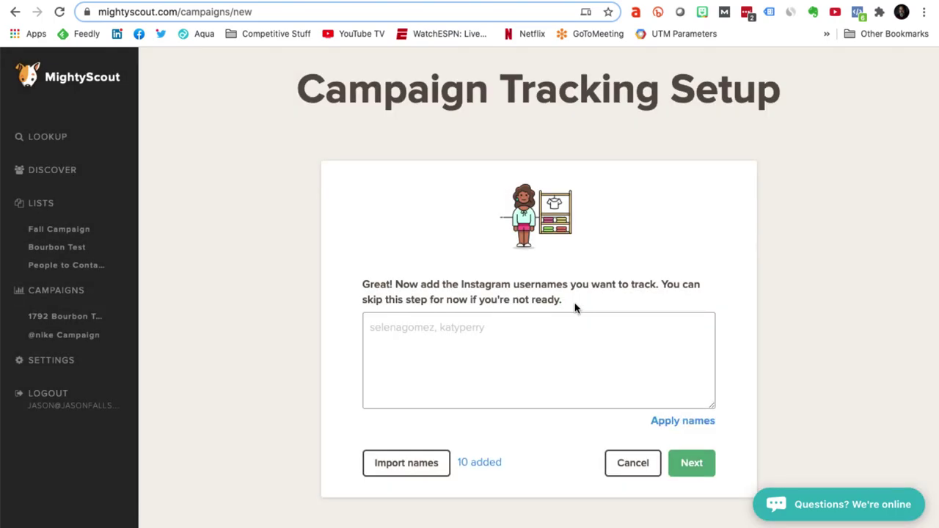
click(691, 463)
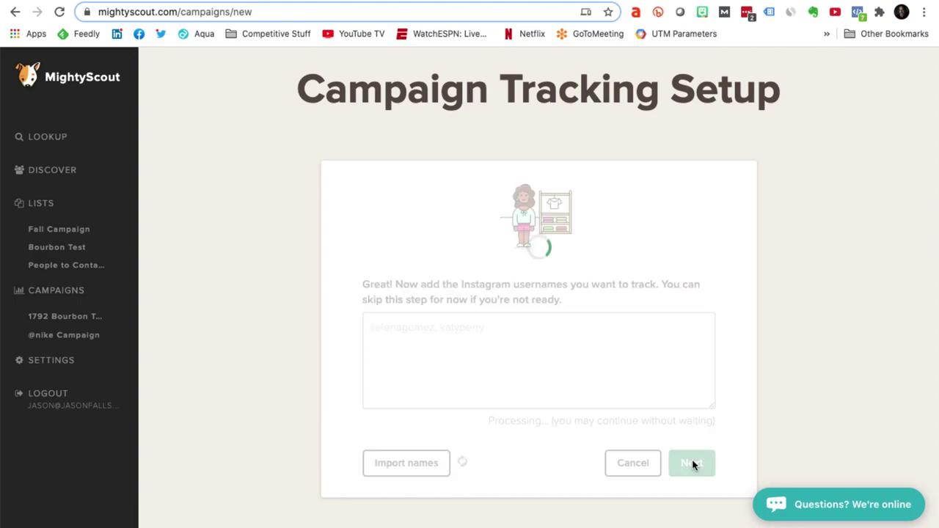
click(651, 285)
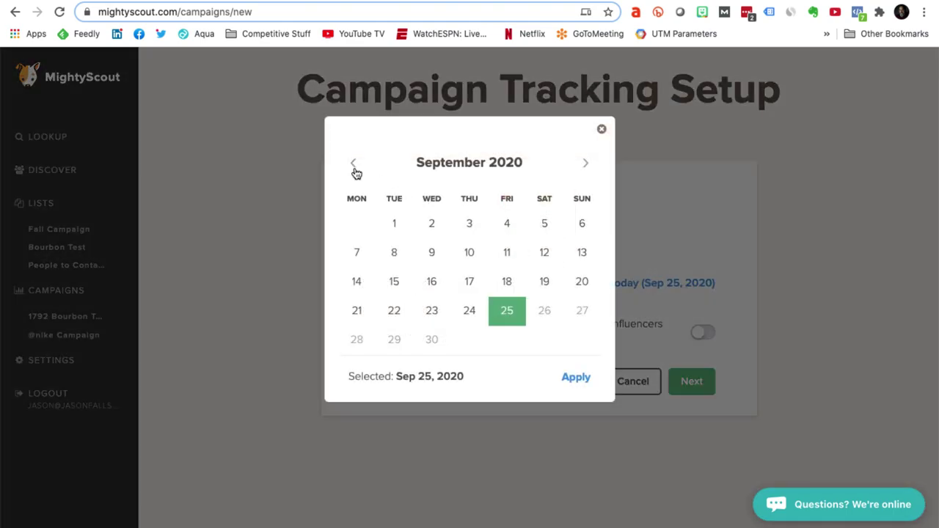
click(354, 164)
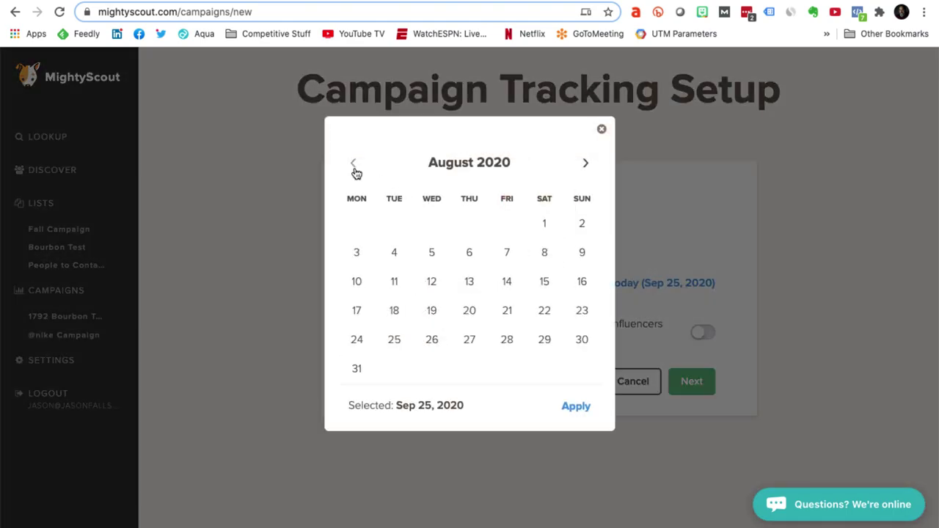
click(547, 229)
click(584, 408)
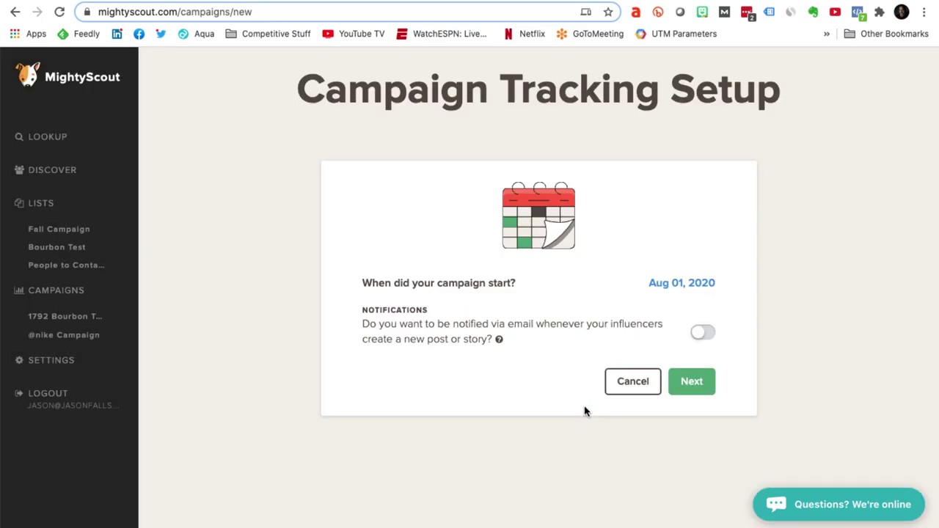
click(698, 387)
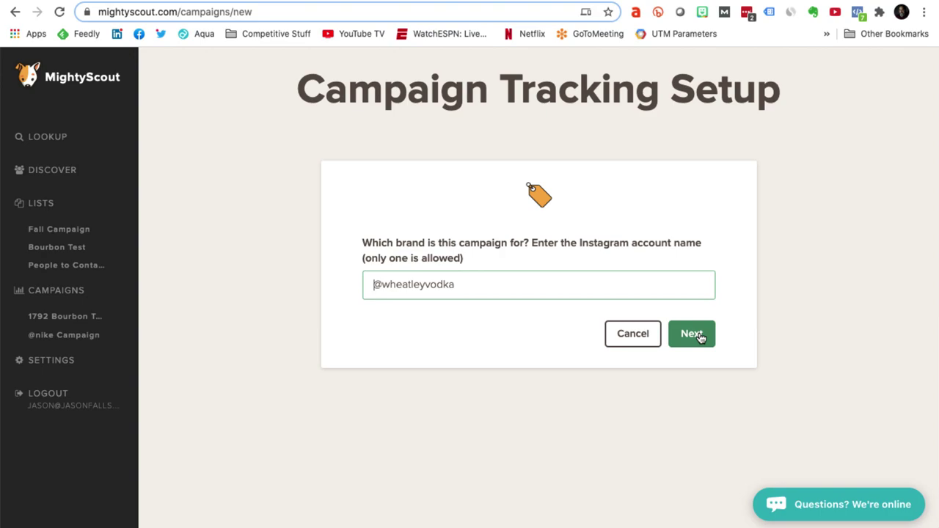
click(699, 336)
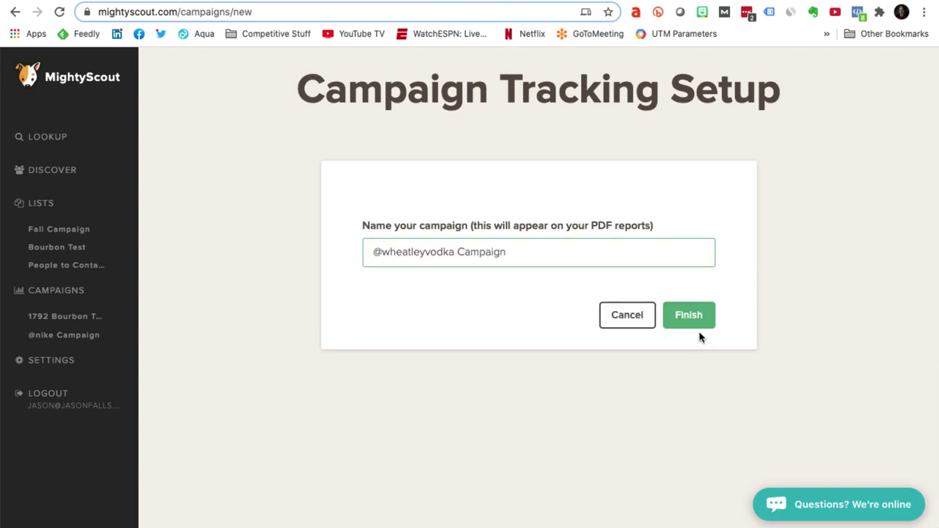
Step: Replace the campaign name with 'Fall Vodka Campaign' and finish creating it
triple_click(457, 309)
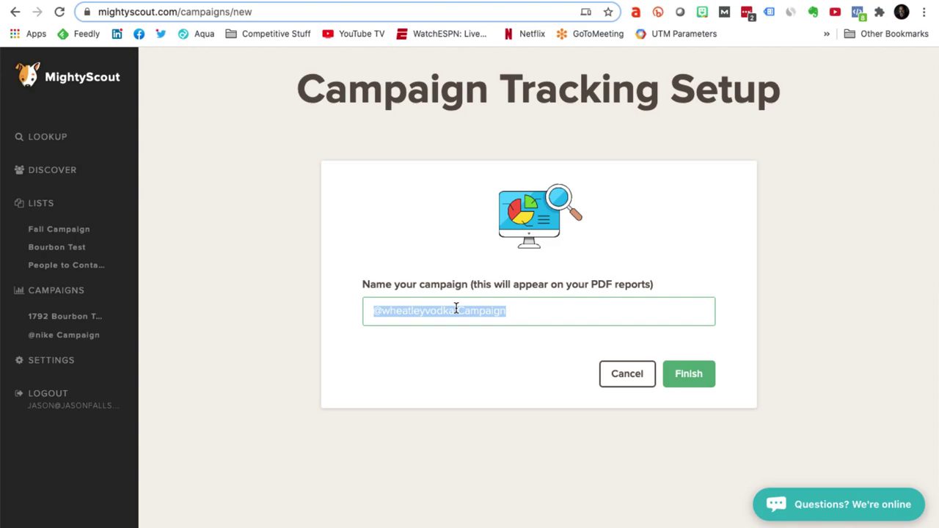
text(Fall Vodka Campa)
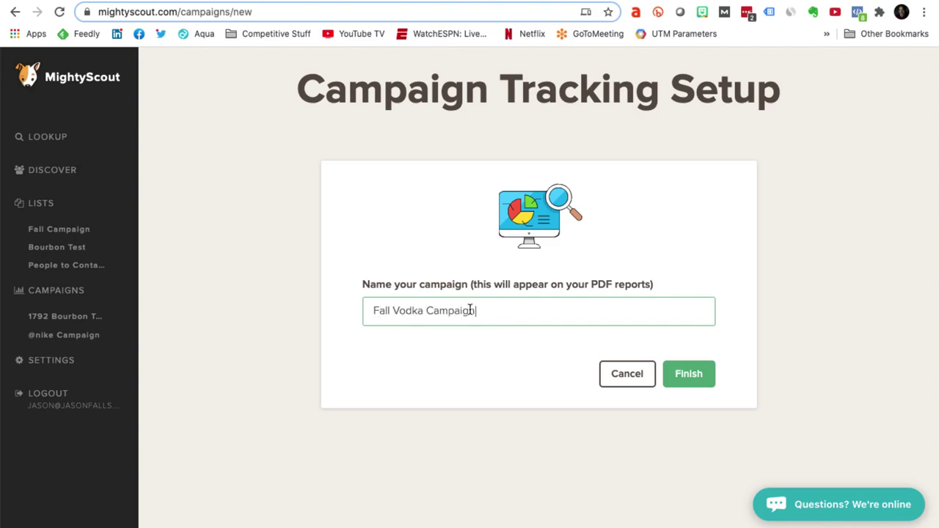
click(690, 375)
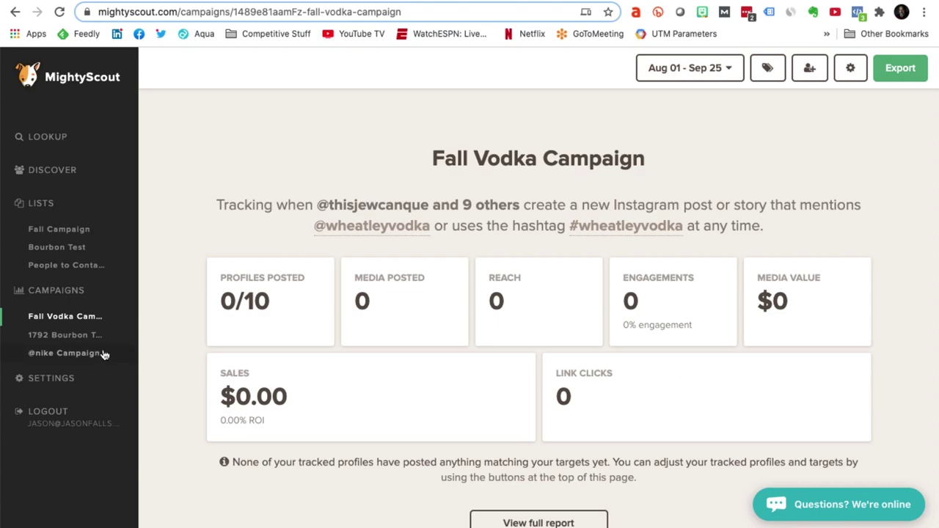
Step: Open the 1792 Bourbon Test campaign and view its full report
click(66, 336)
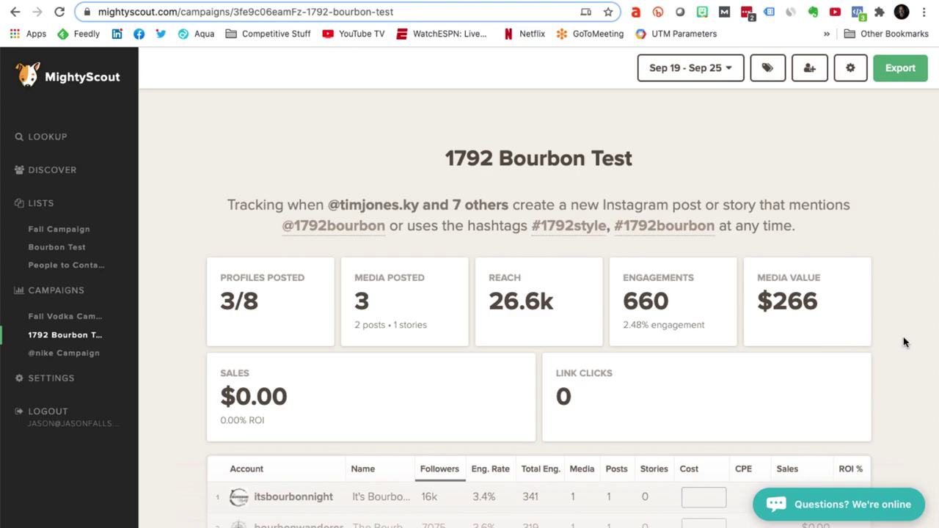
scroll(904, 342, down, 5)
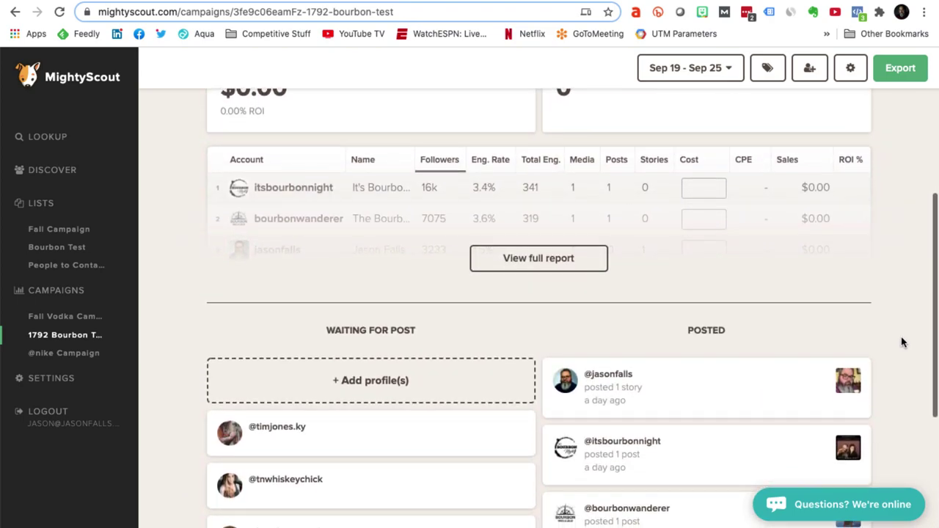
scroll(904, 342, down, 2)
scroll(904, 341, up, 3)
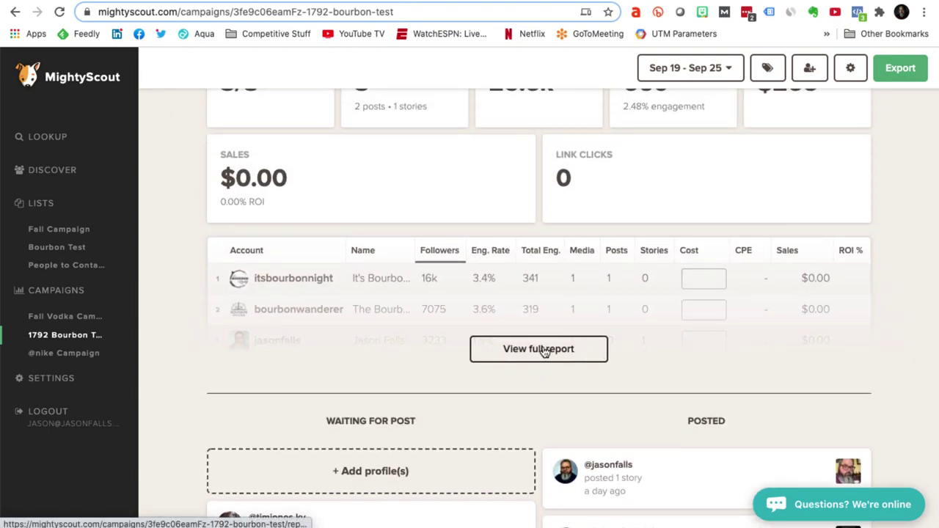
click(545, 351)
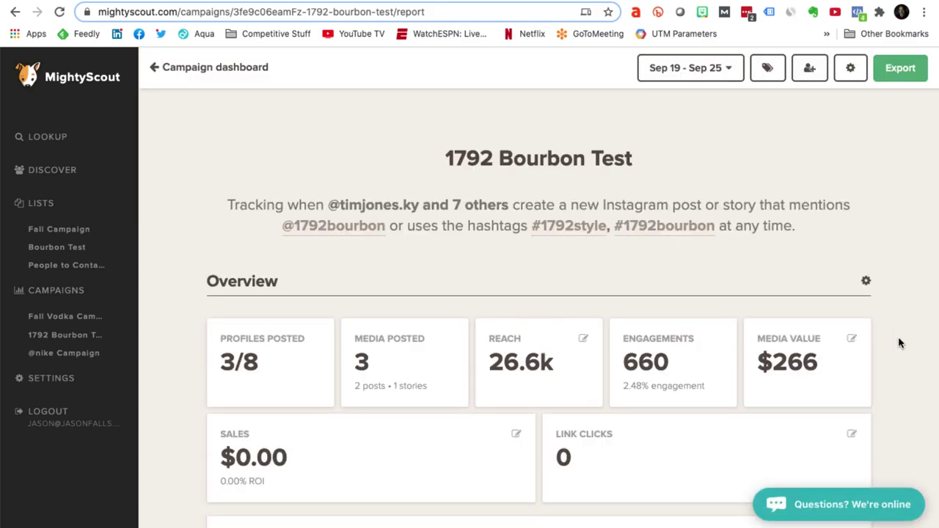
Step: Scroll through the 1792 Bourbon Test report's overview, chart, influencers and media, then open Export
scroll(899, 343, down, 3)
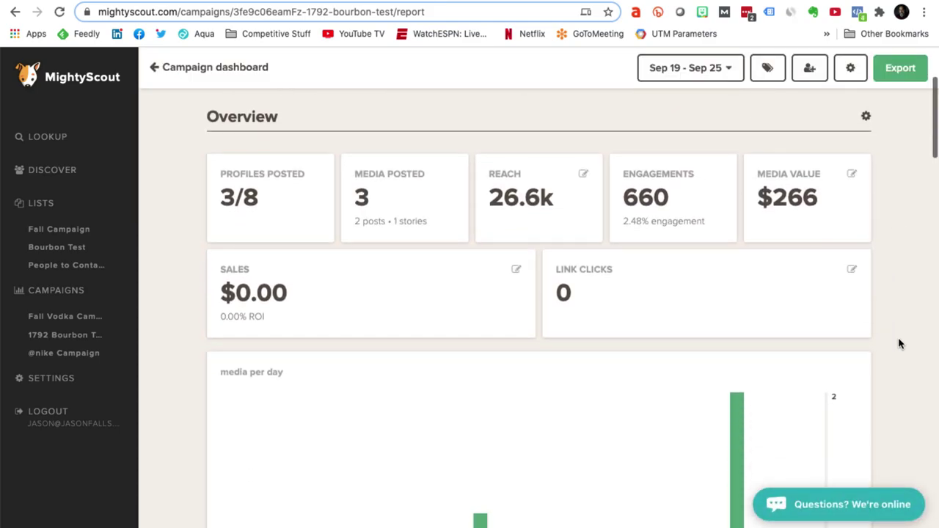
scroll(900, 343, down, 4)
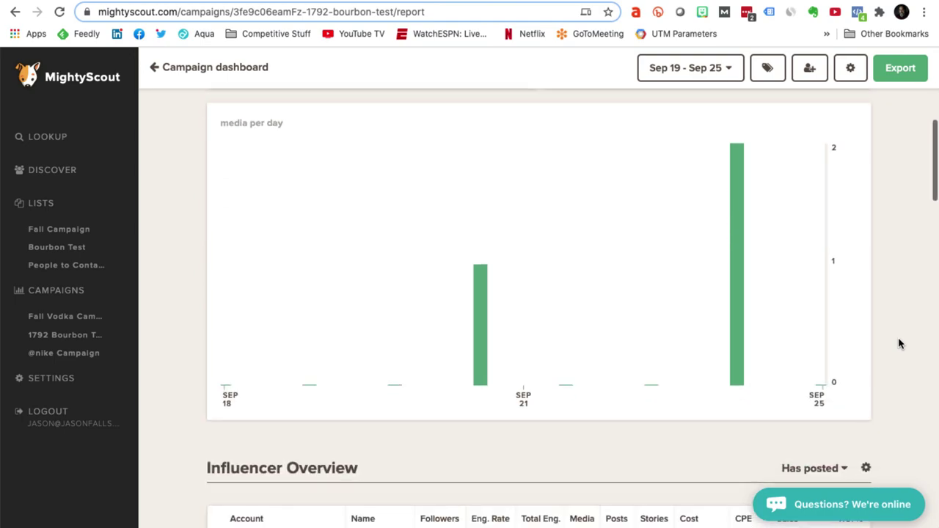
scroll(899, 344, down, 2)
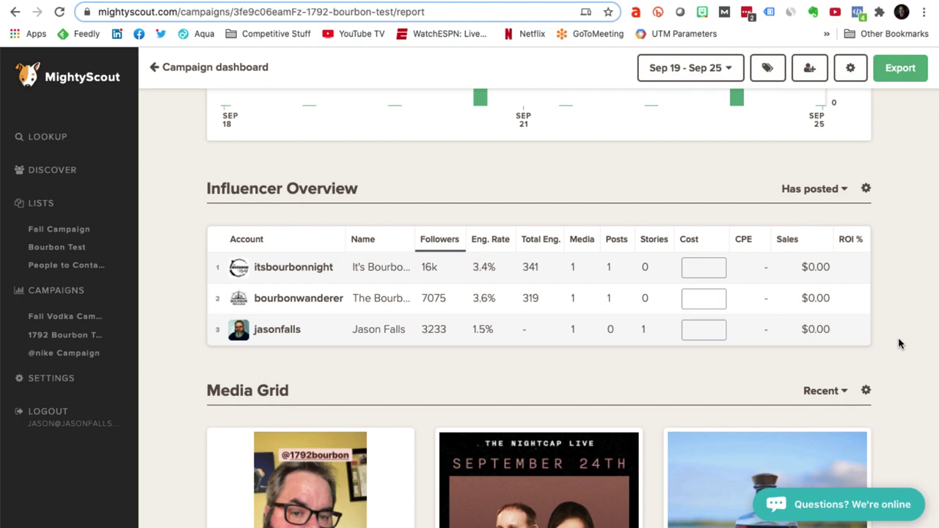
scroll(899, 343, down, 3)
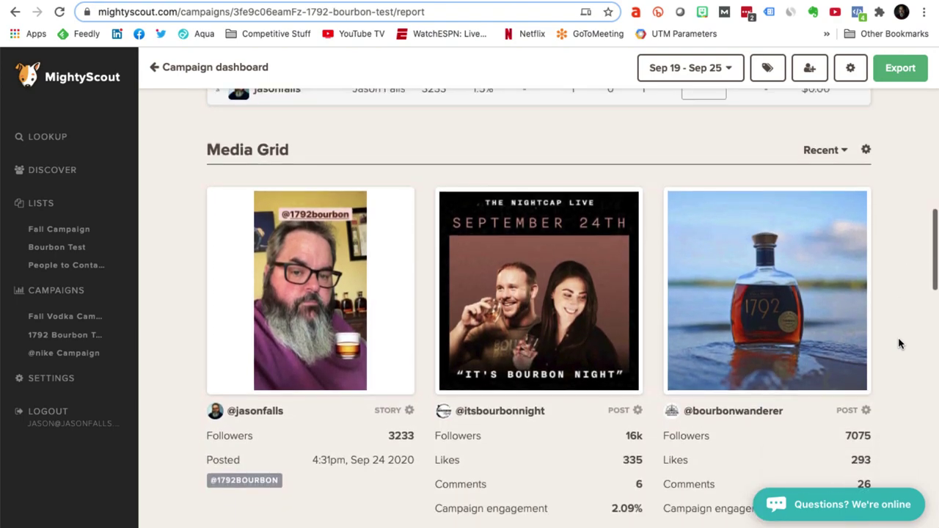
scroll(899, 343, down, 2)
scroll(899, 344, up, 1)
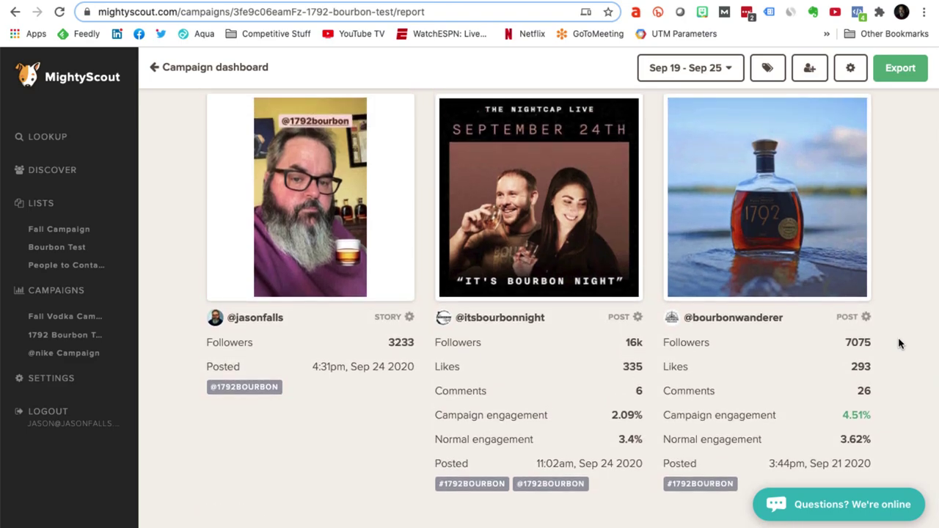
scroll(899, 343, down, 2)
scroll(899, 343, down, 2)
scroll(899, 343, down, 2)
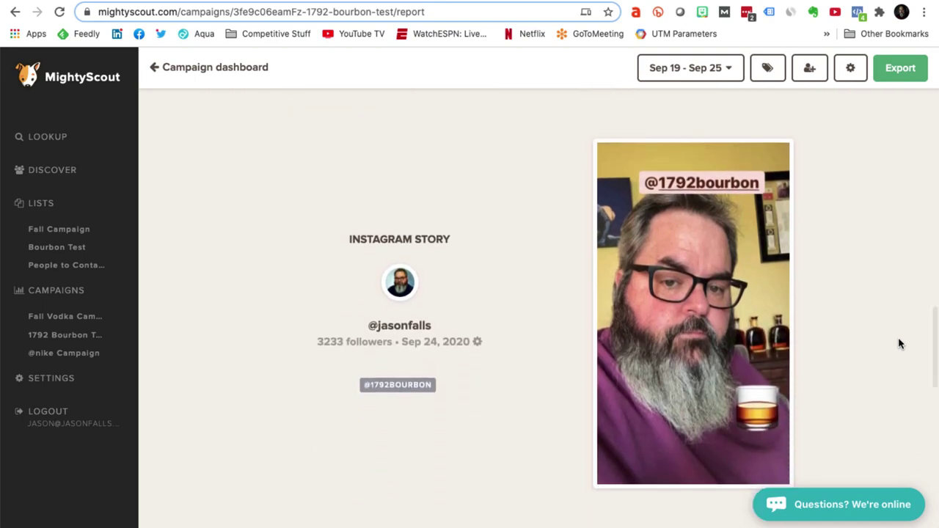
scroll(899, 343, down, 4)
scroll(899, 343, down, 1)
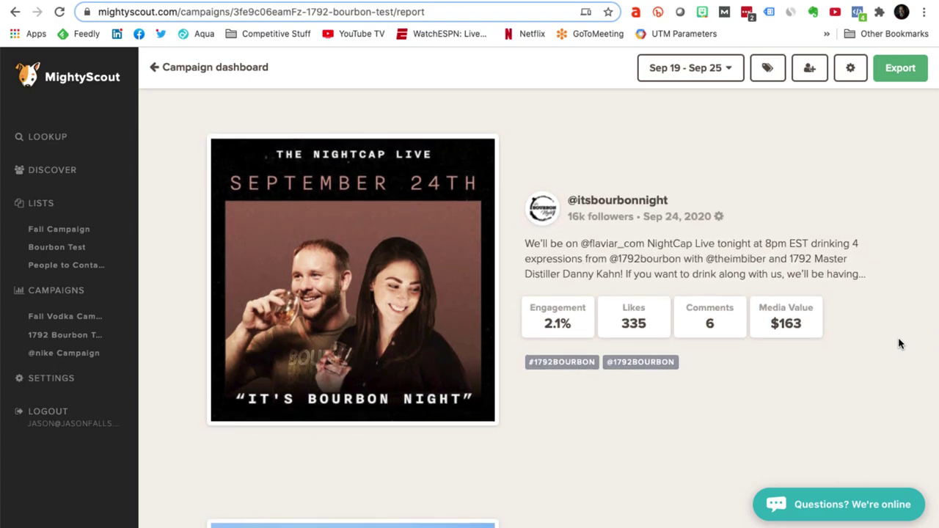
scroll(899, 344, down, 4)
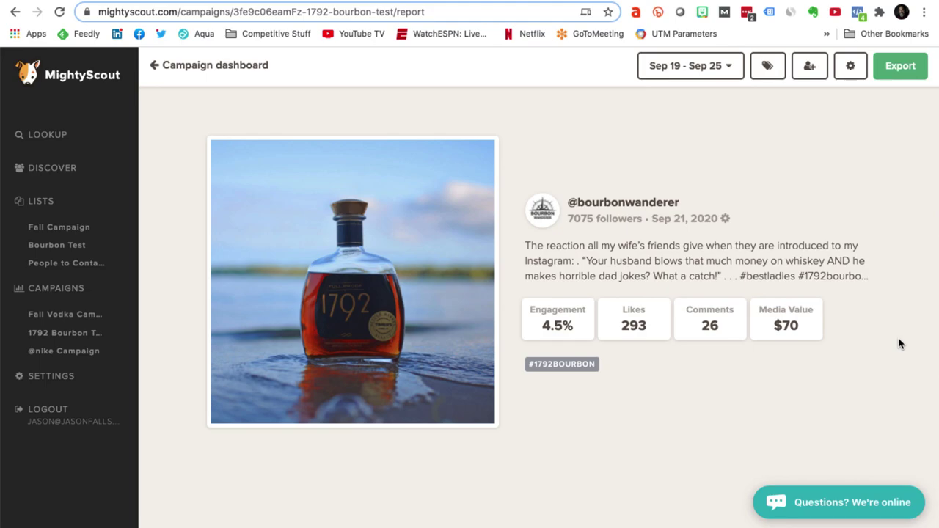
click(901, 73)
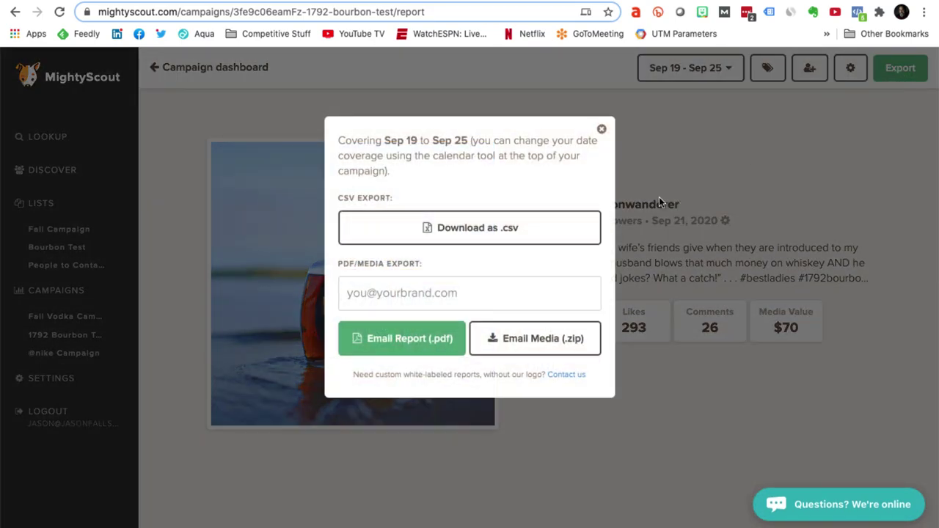
click(498, 238)
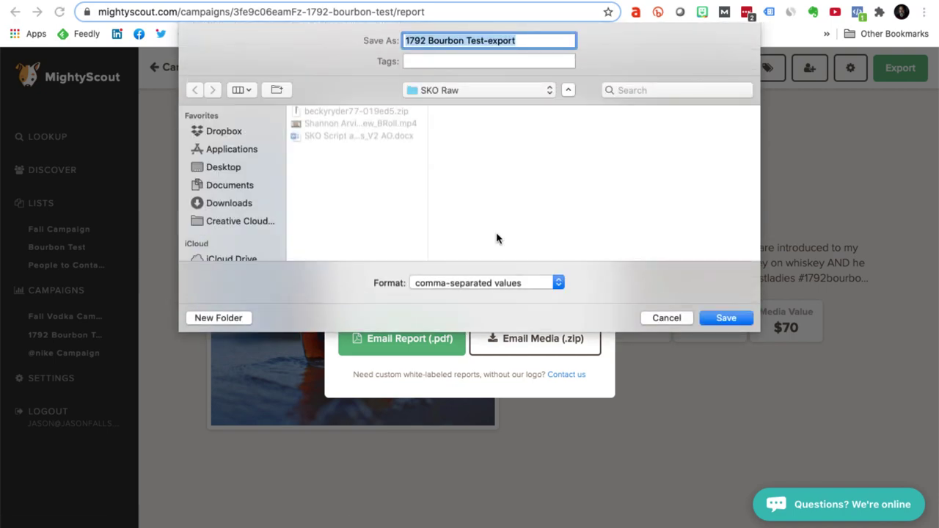
click(664, 317)
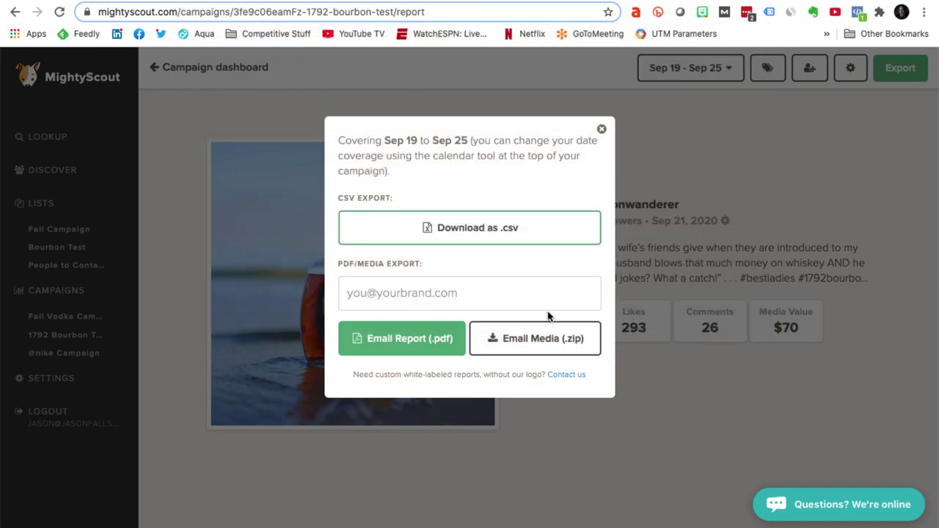
Step: Email the 1792 Bourbon Test report as a PDF to your own address, then close the popup
click(379, 294)
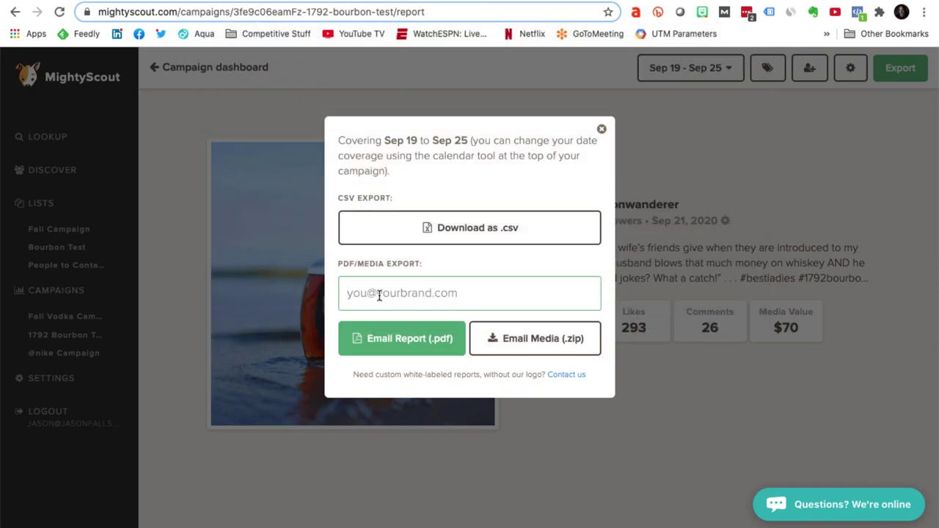
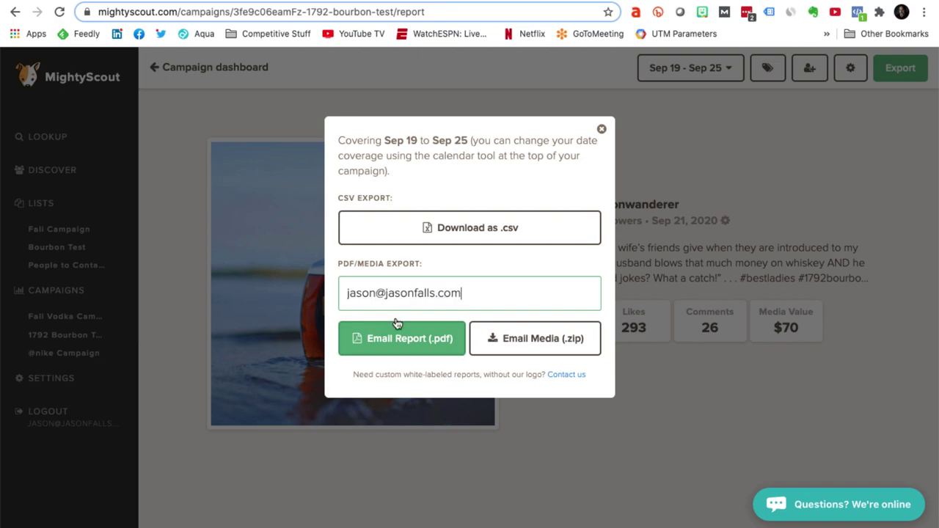
click(415, 340)
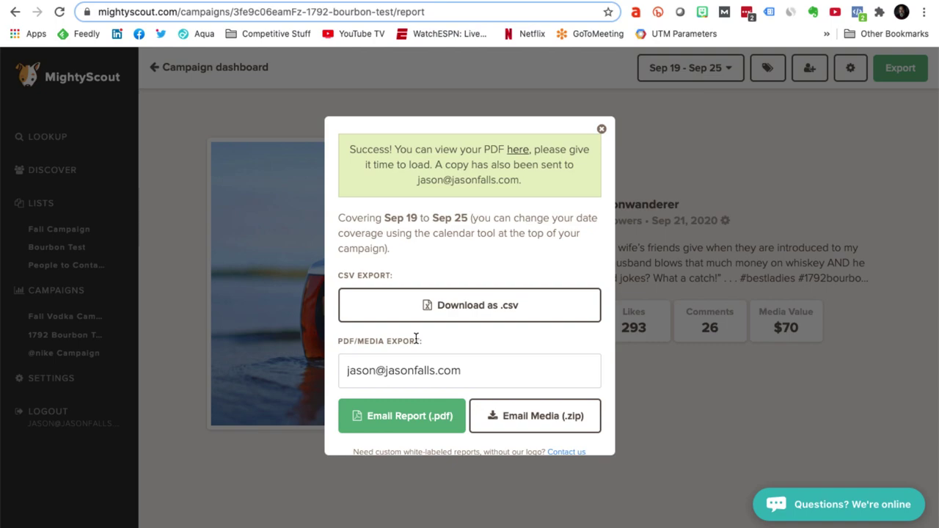
click(601, 131)
Step: In Gmail, open MightyScout's 'Your PDF copy is ready' e-mail and view the 7-page PDF report
key(ctrl+Tab)
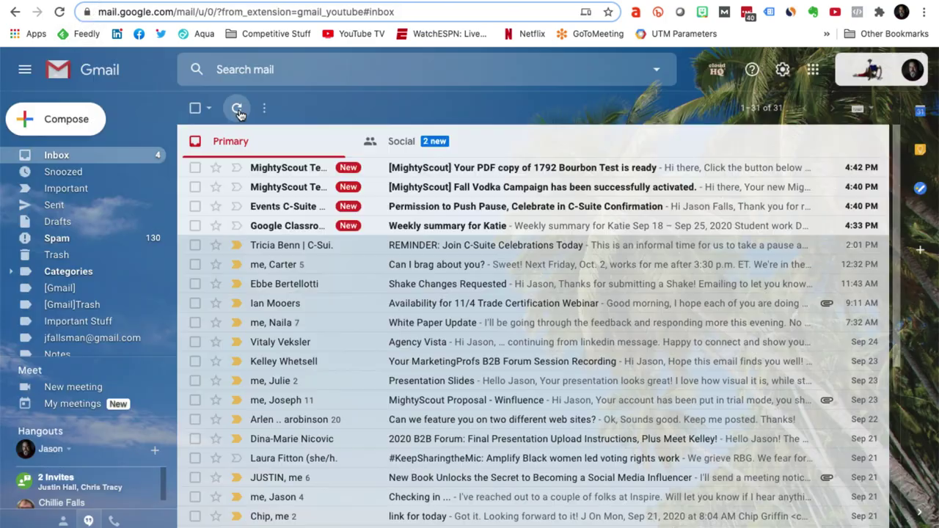
click(462, 170)
click(554, 367)
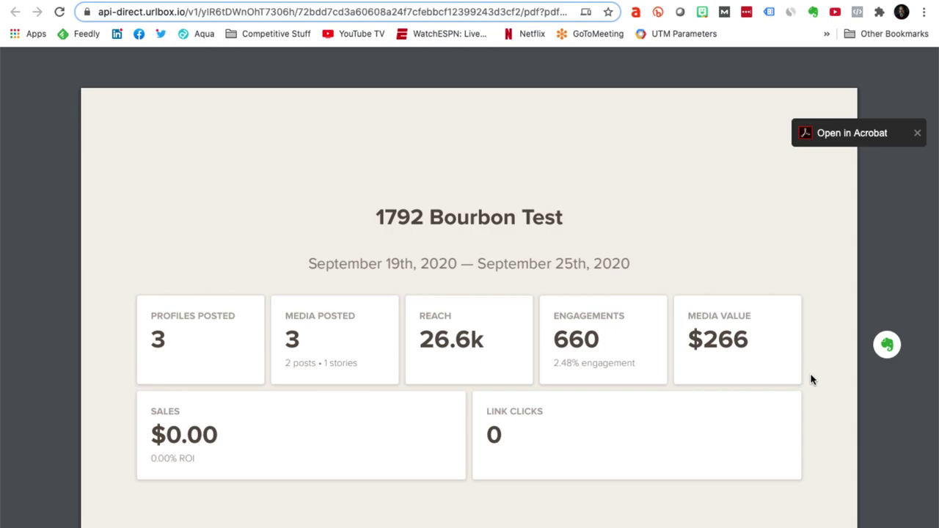
scroll(810, 382, down, 3)
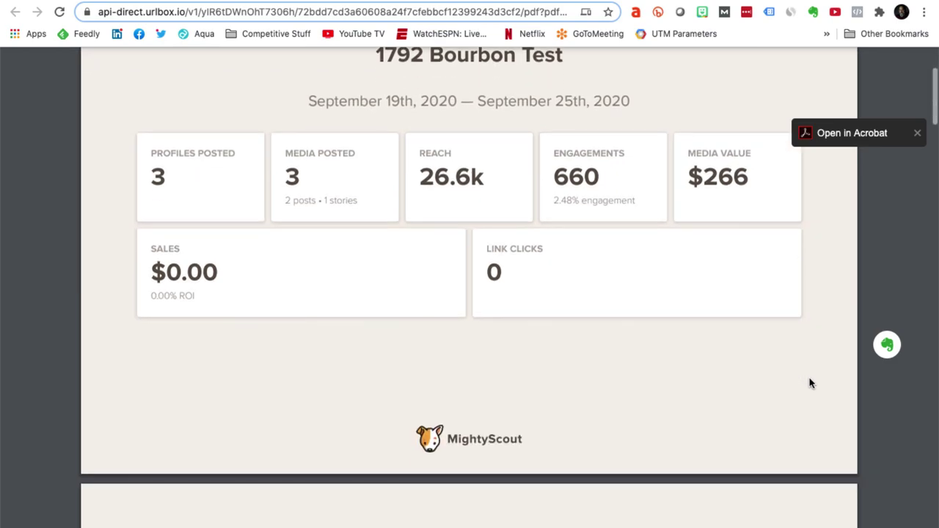
scroll(811, 383, down, 4)
scroll(810, 384, down, 4)
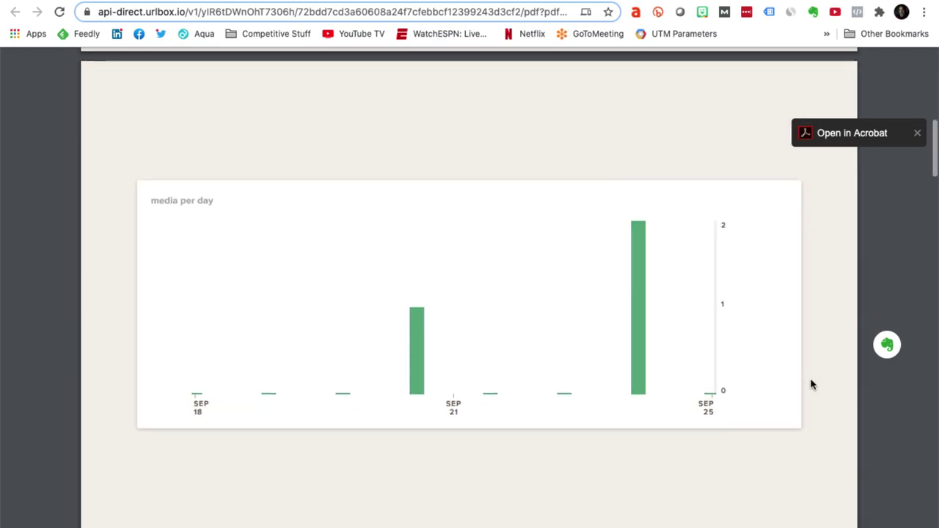
scroll(812, 387, down, 6)
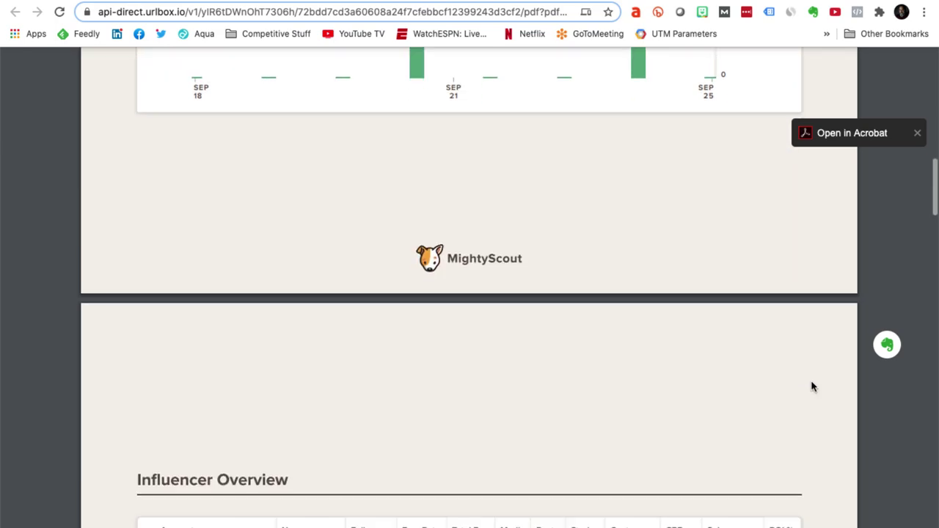
scroll(812, 386, down, 3)
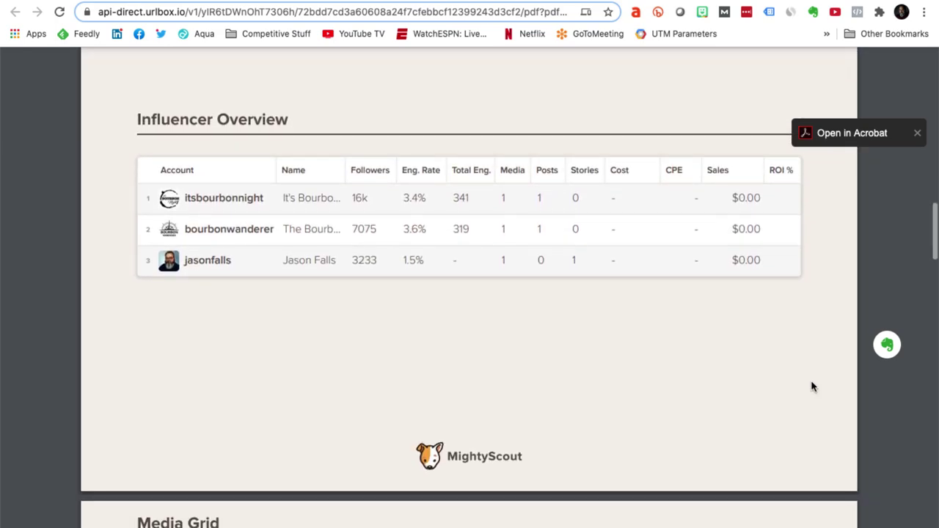
scroll(812, 386, down, 4)
scroll(812, 386, down, 5)
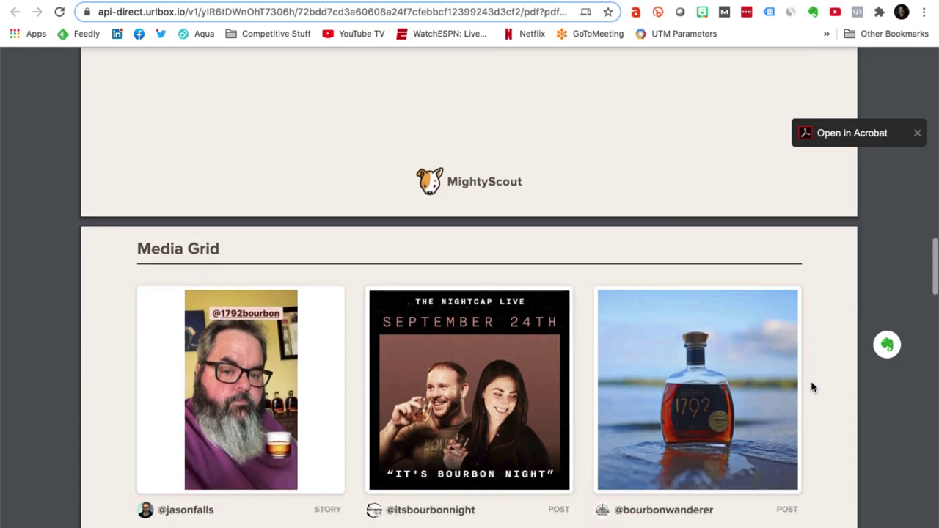